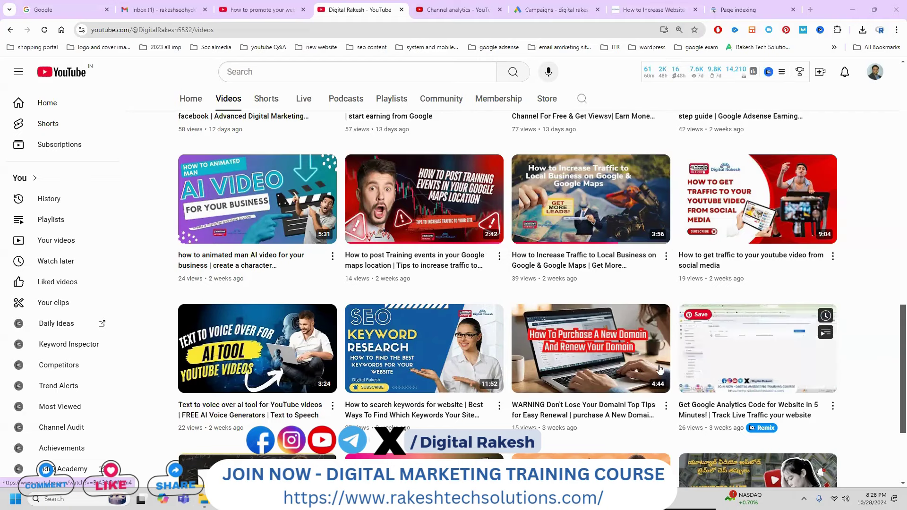
Copy the 'How to Increase Website Traffic' article title and its skill2digital page URL.
left_click(654, 10)
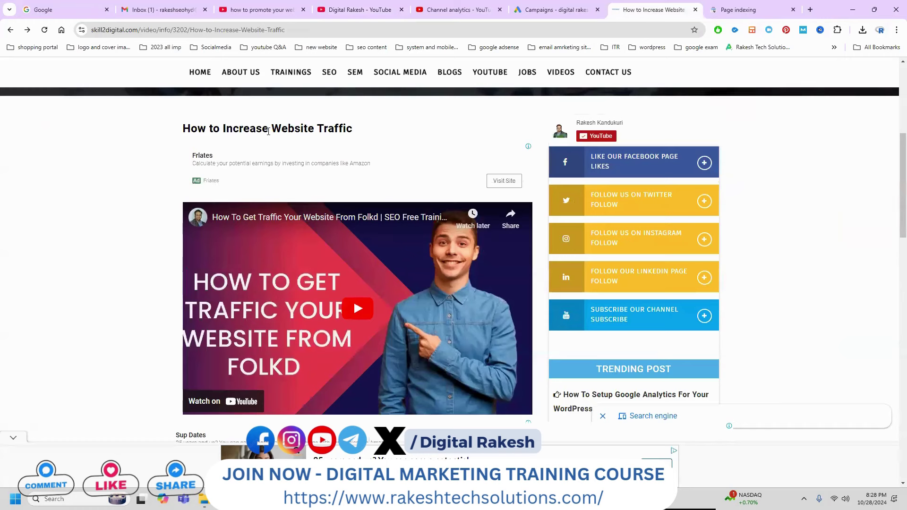
triple_click(327, 129)
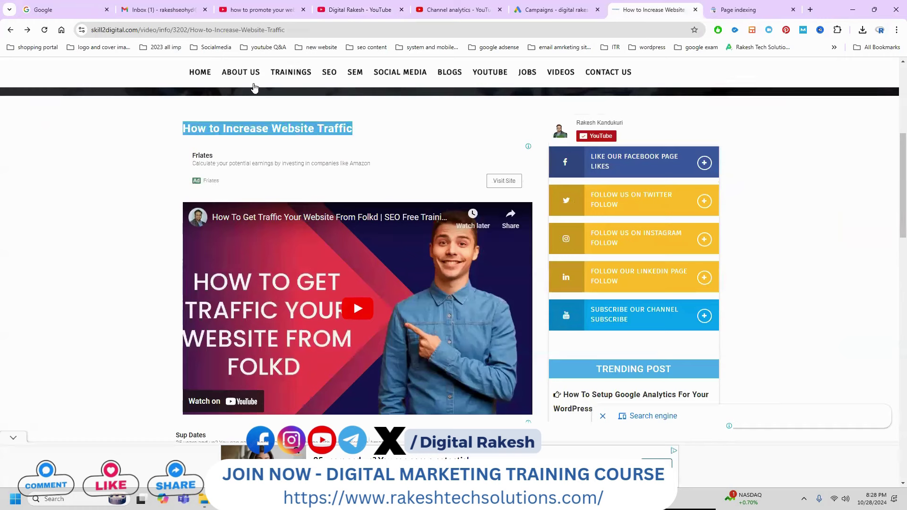
left_click(254, 31)
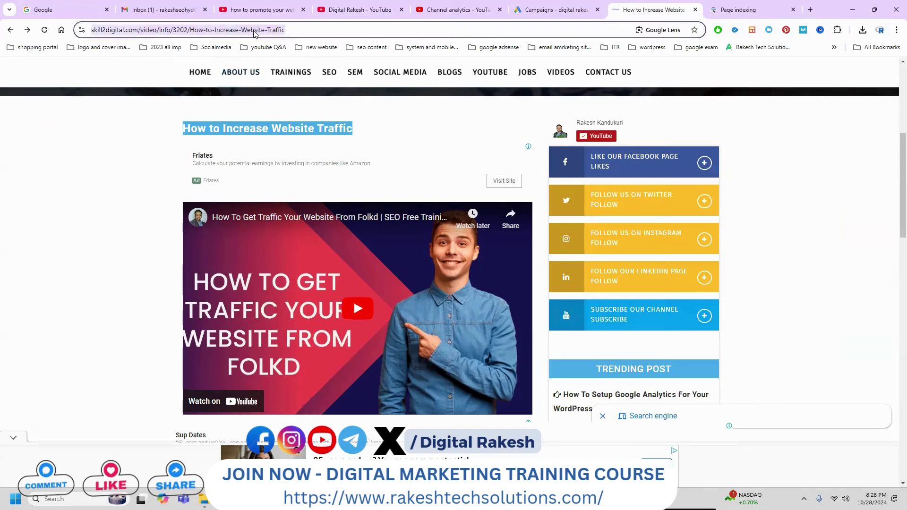
Inspect the pasted article URL in Search Console's URL inspection and request its indexing.
left_click(739, 10)
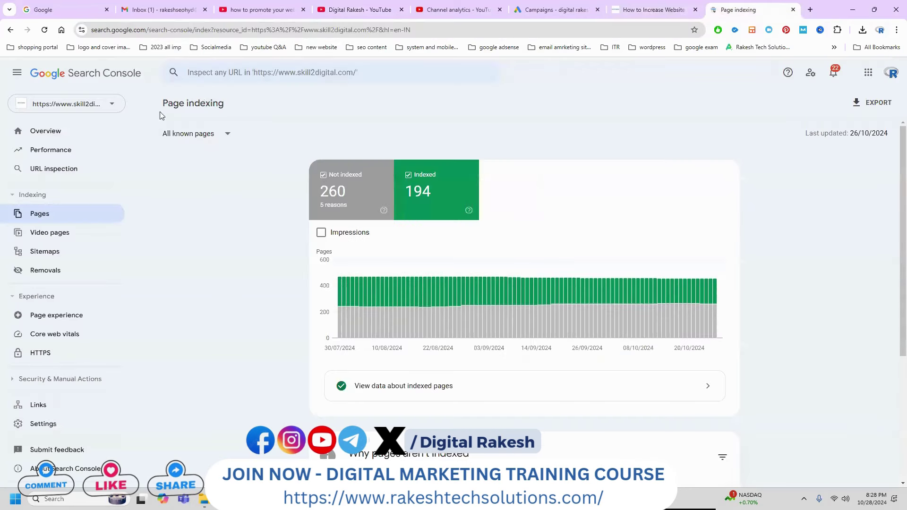
left_click(66, 170)
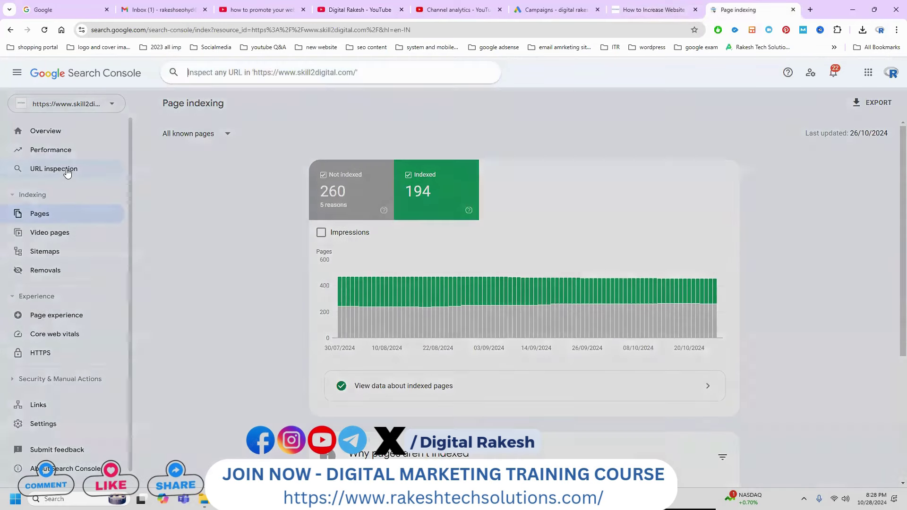
key("ctrl+v")
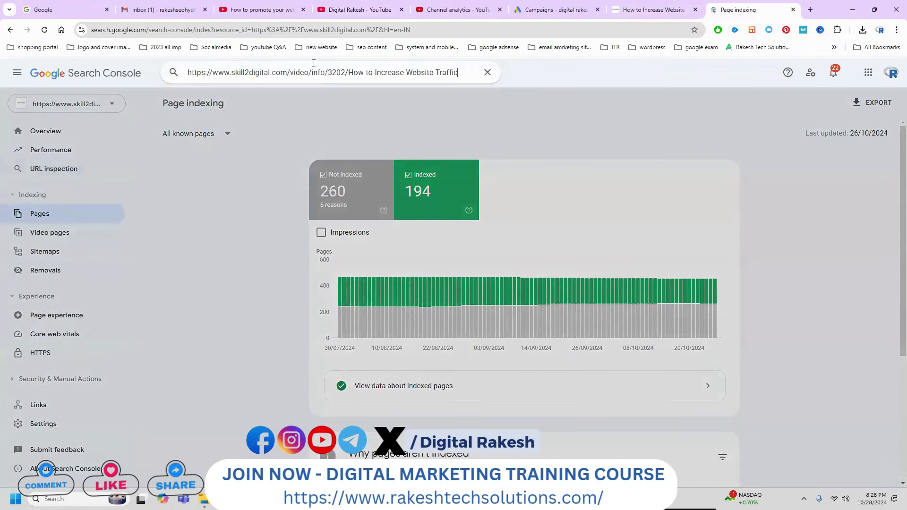
key("Return")
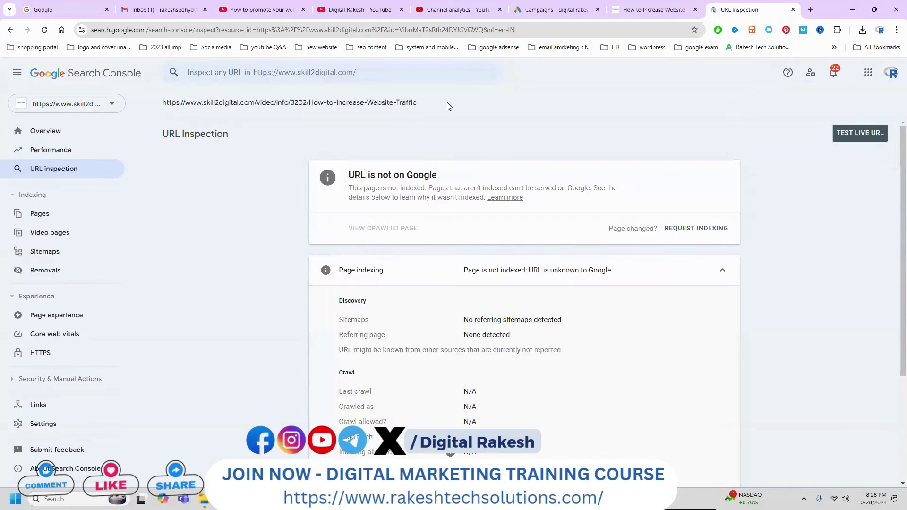
left_click(705, 229)
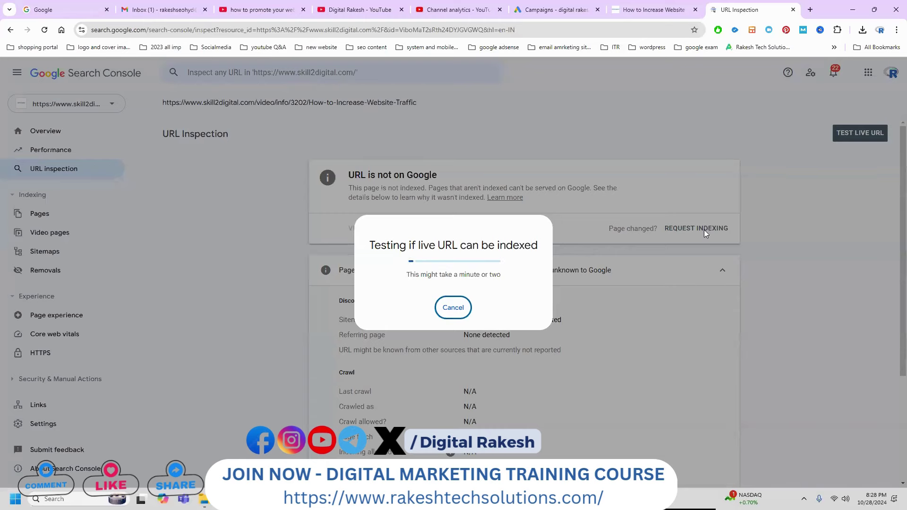
Submit the article URL's indexing request, dismiss the confirmation, and start a live URL test.
left_click(360, 9)
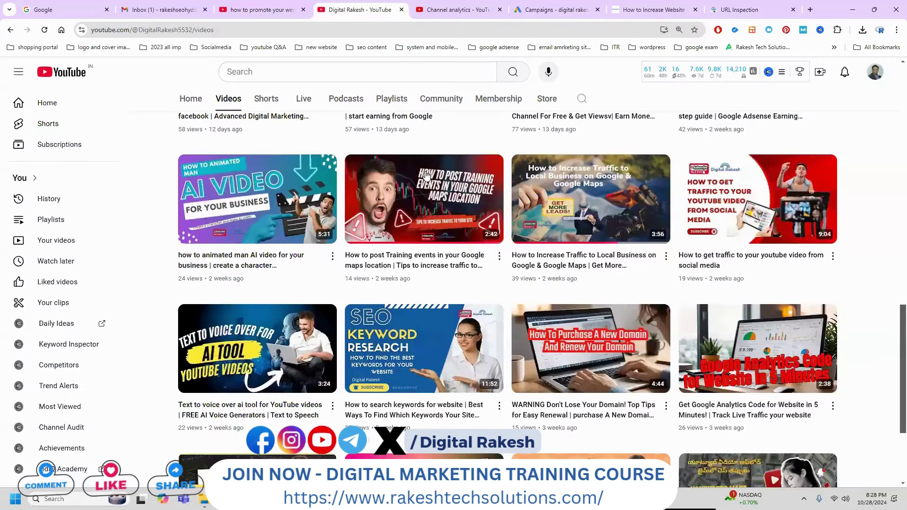
scroll(426, 176, "up", 8)
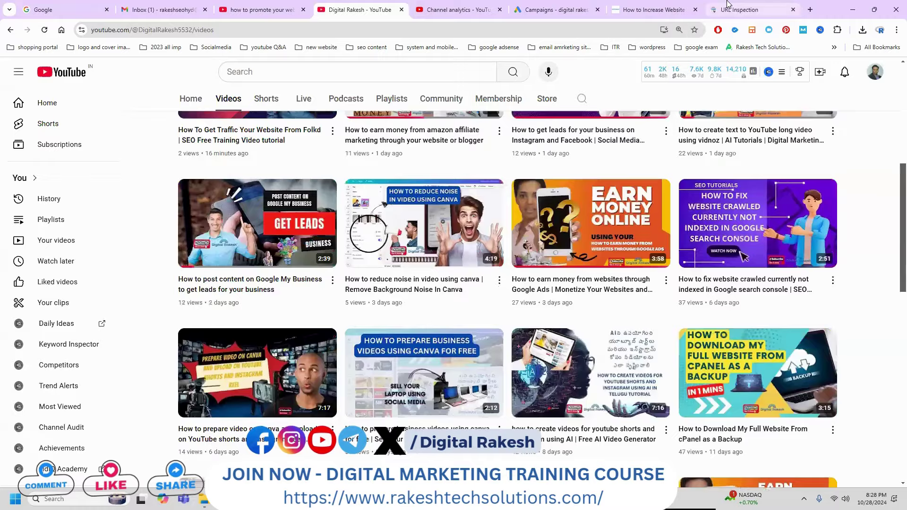
left_click(728, 4)
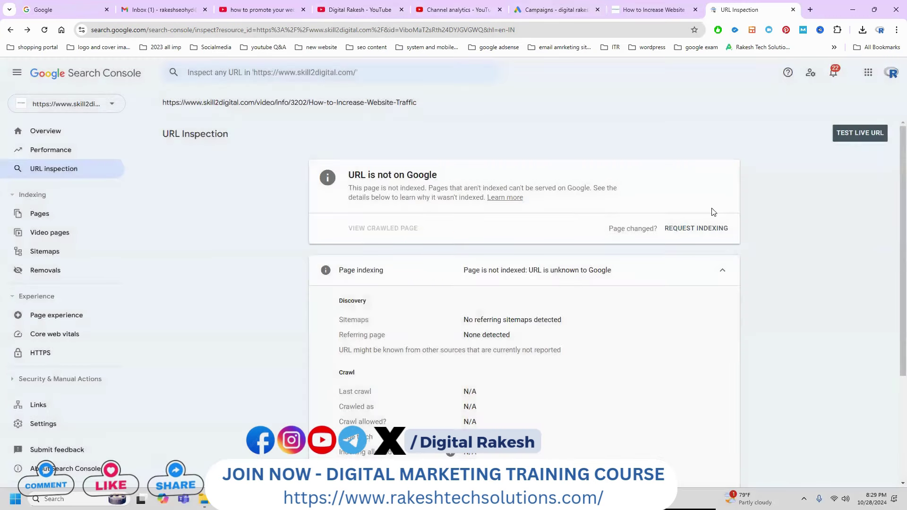
left_click(704, 226)
key("Return")
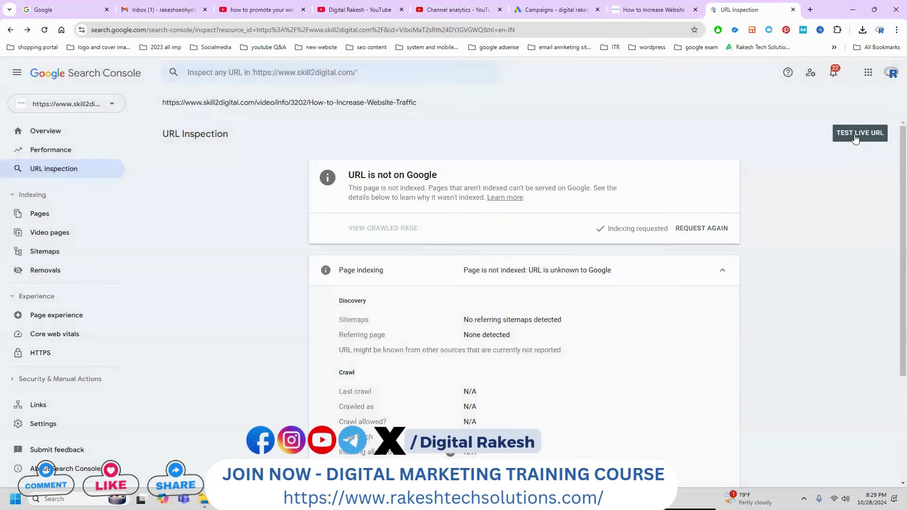
left_click(856, 136)
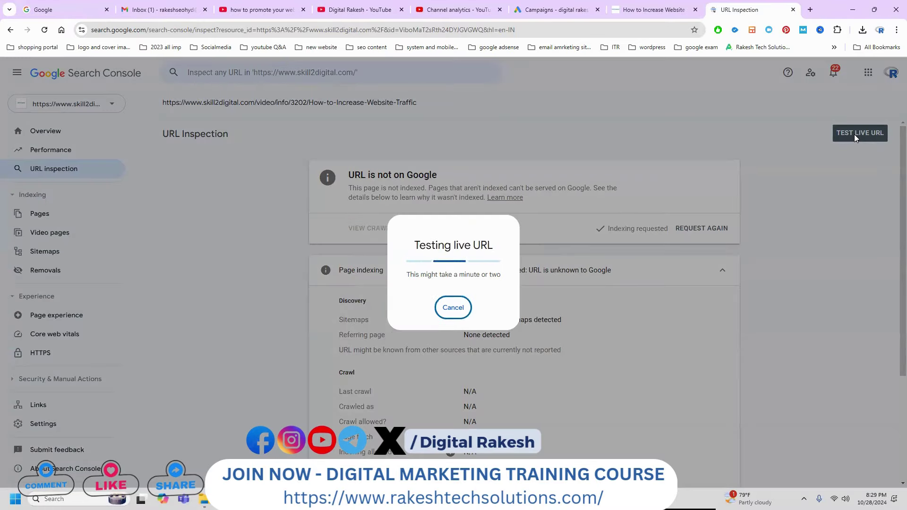
left_click_drag(183, 128, 352, 128)
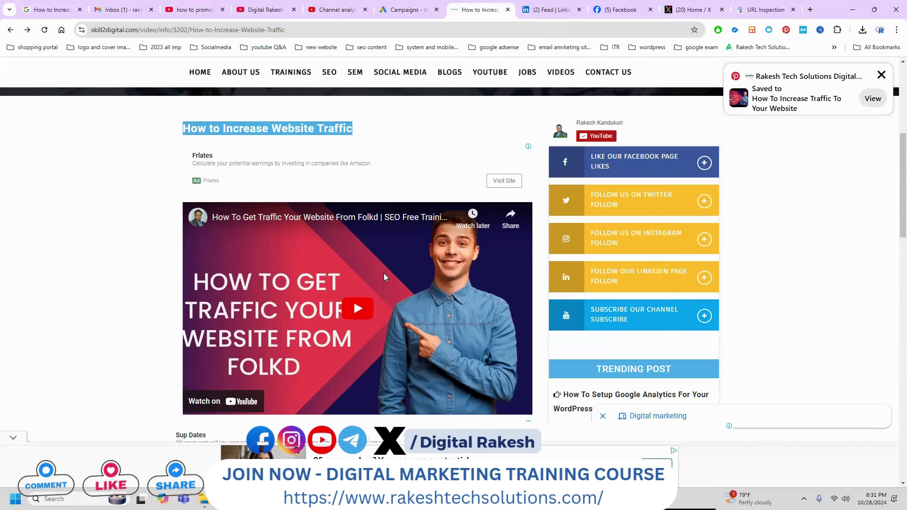
Scroll down to the share buttons and return to the YouTube channel's Videos tab.
scroll(105, 222, "down", 7)
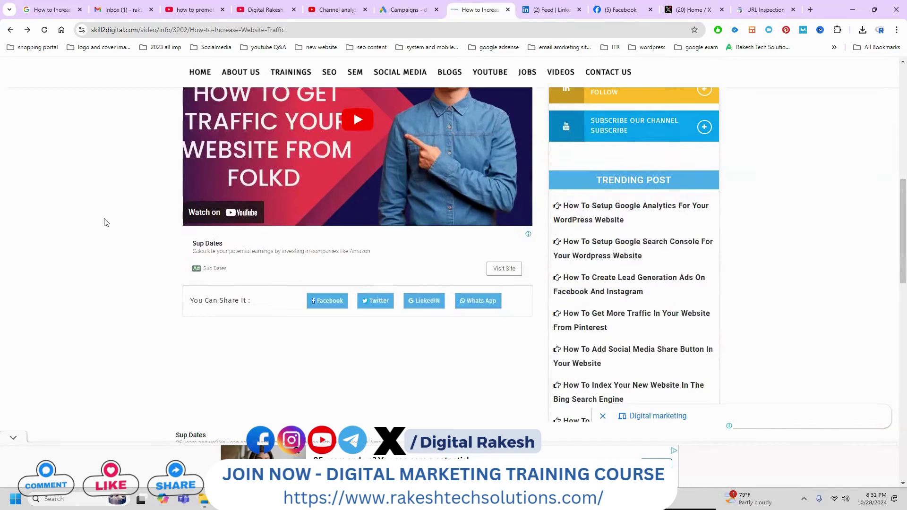
left_click(279, 11)
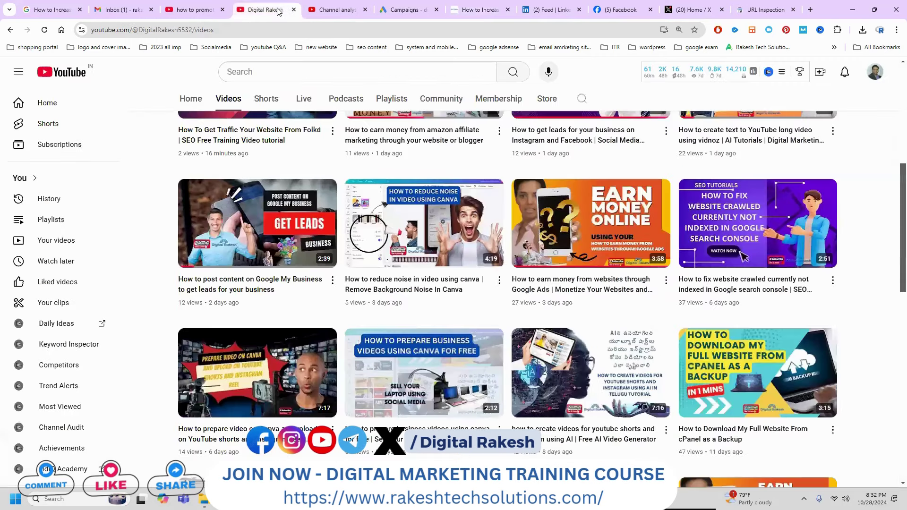
Search Google for 'getpacket' in a new tab, glance at the top result, and go back.
left_click(812, 11)
type("get")
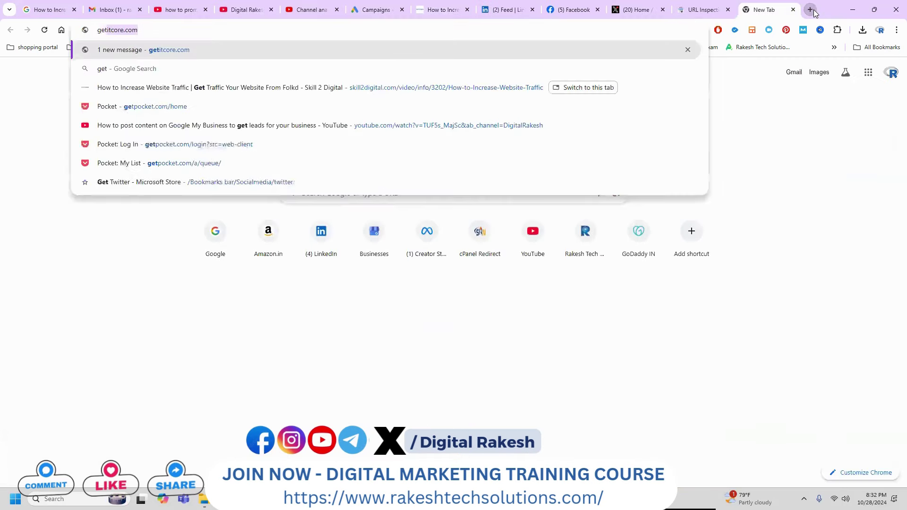
type("p")
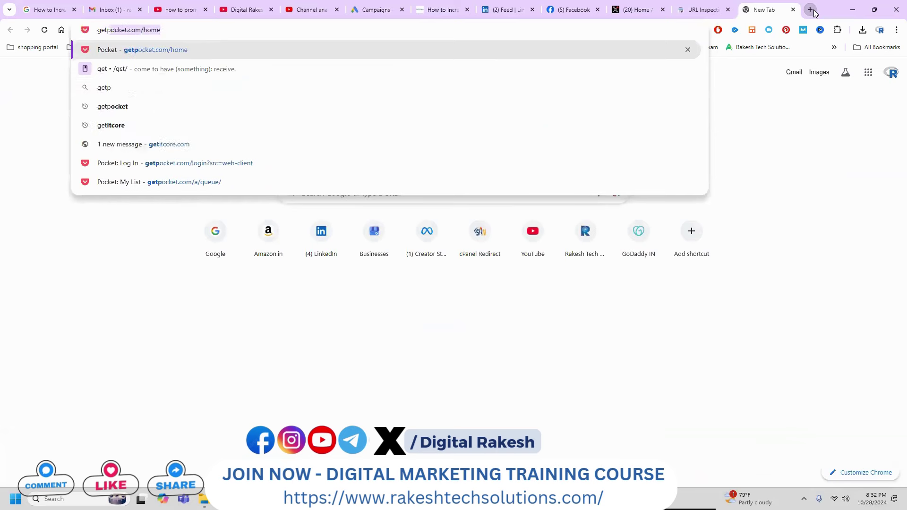
type("acket")
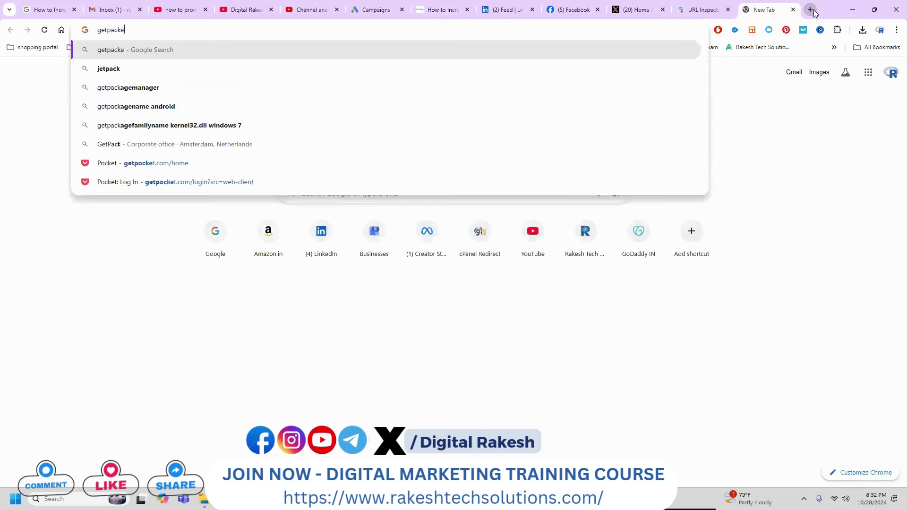
key("Return")
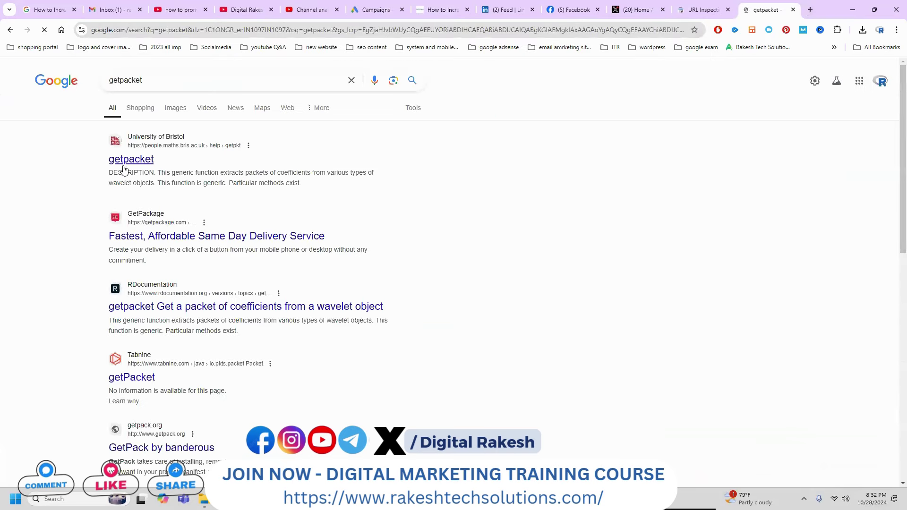
left_click(126, 169)
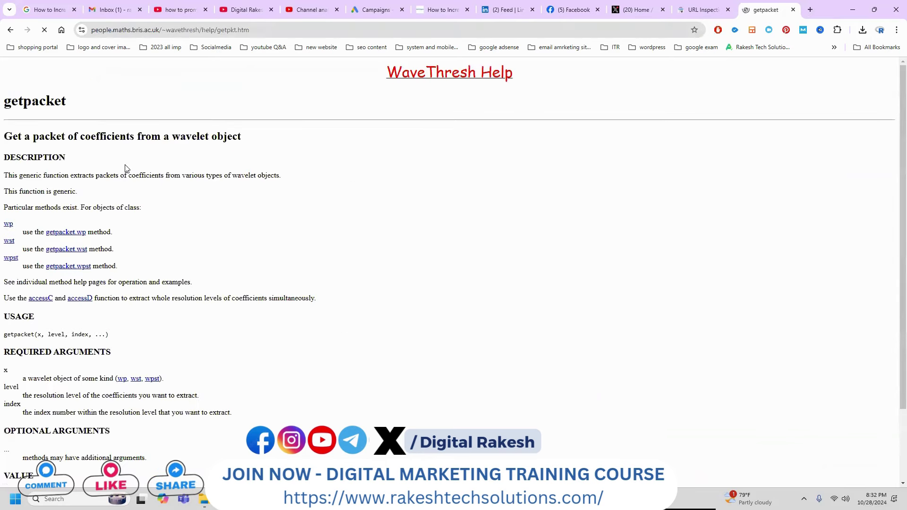
left_click(10, 30)
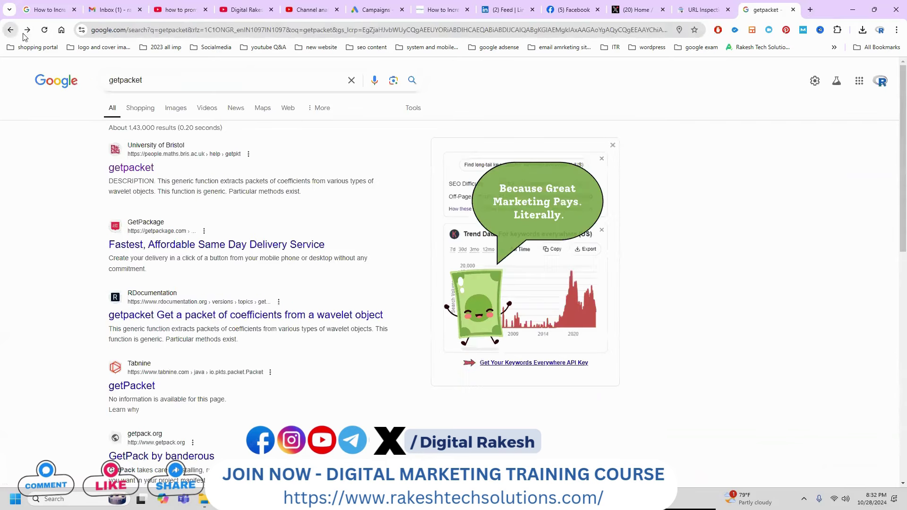
left_click(106, 33)
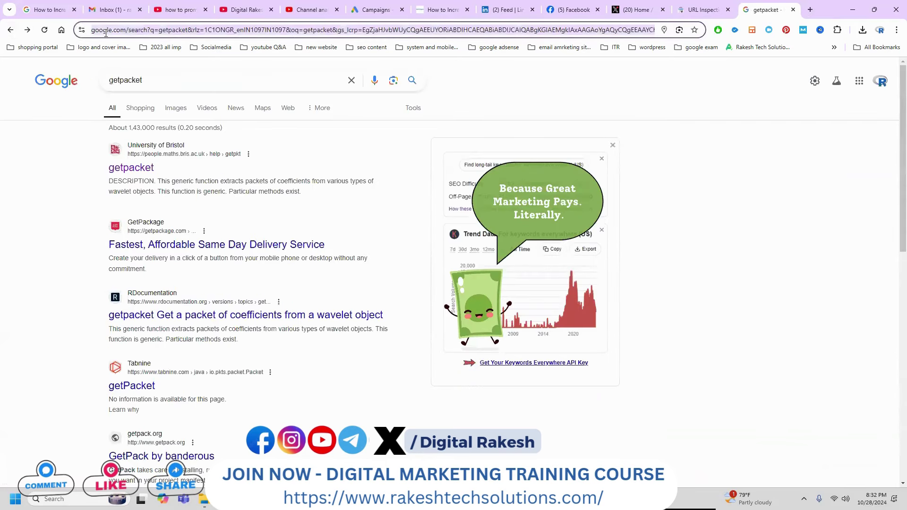
Open instapaper.com and paste the copied article title into a new Add Link field.
type("instap")
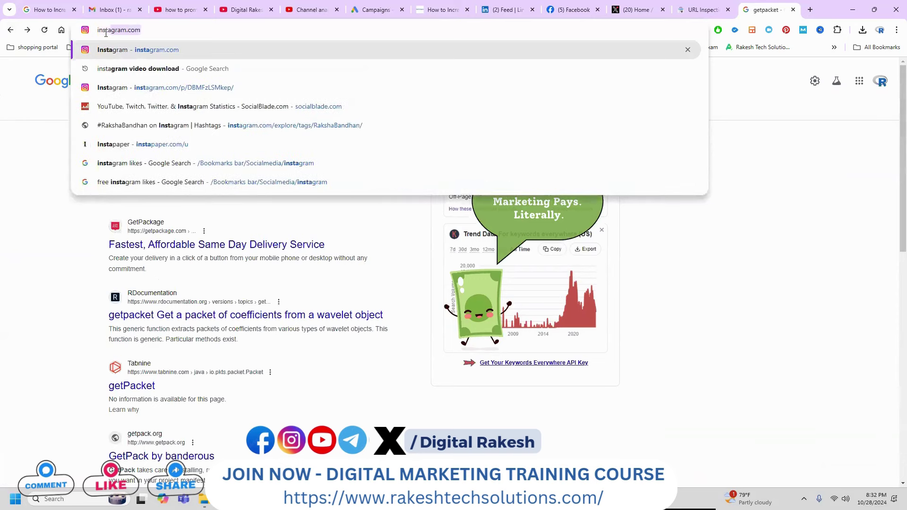
type("aper")
key("Return")
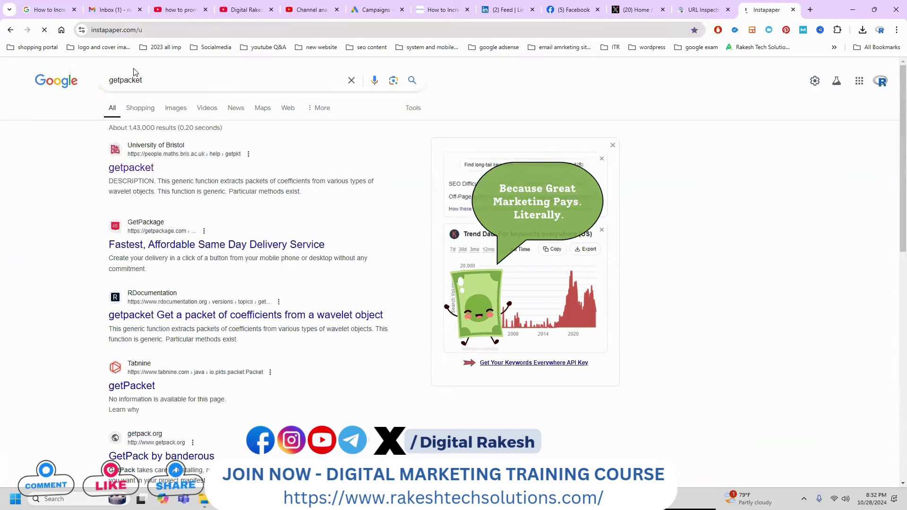
left_click(615, 76)
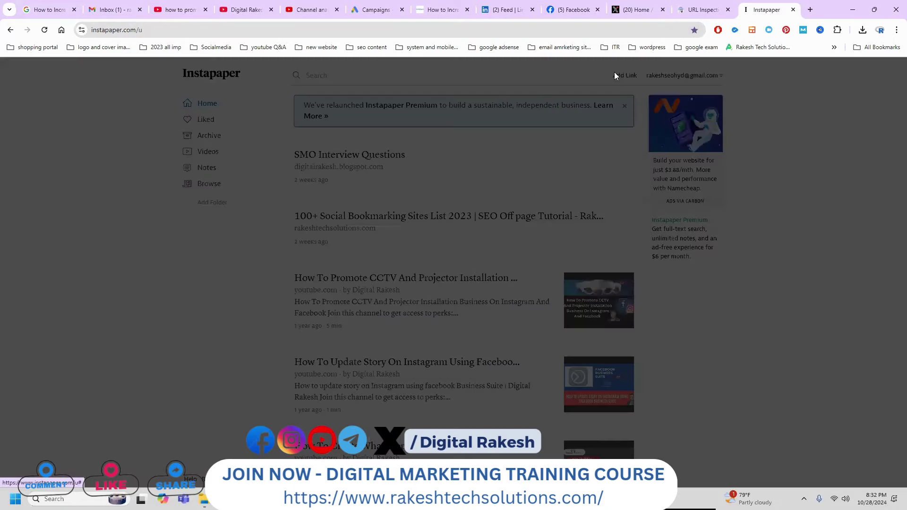
right_click(384, 286)
left_click(428, 155)
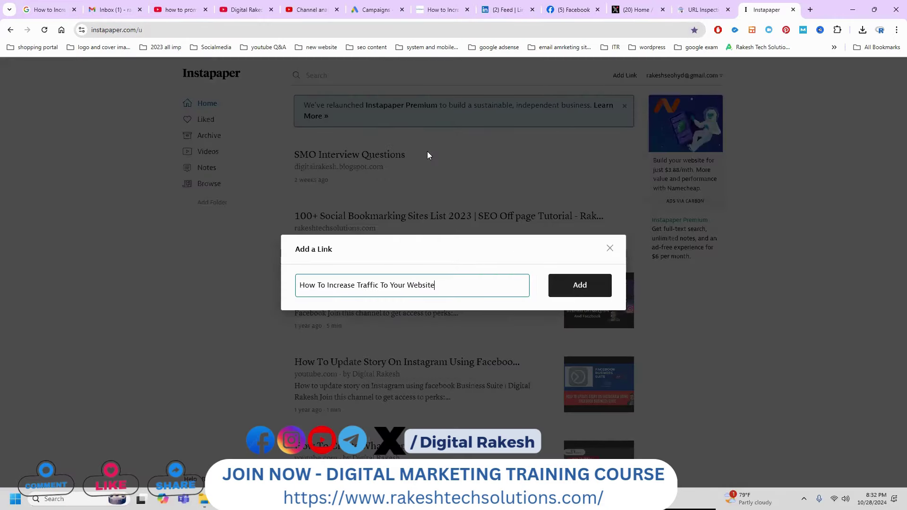
Replace the title with the article's URL, save the link, and return to the YouTube videos.
left_click(429, 5)
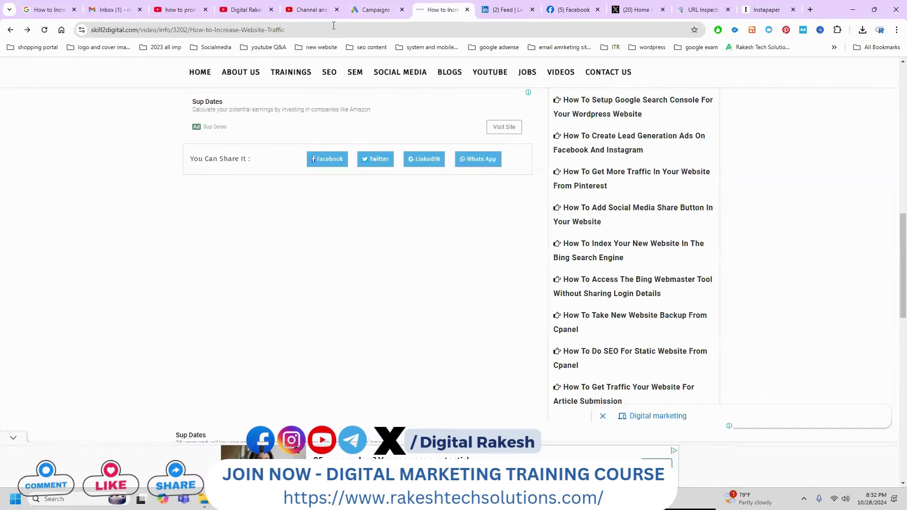
left_click(333, 30)
key("ctrl+c")
left_click(767, 9)
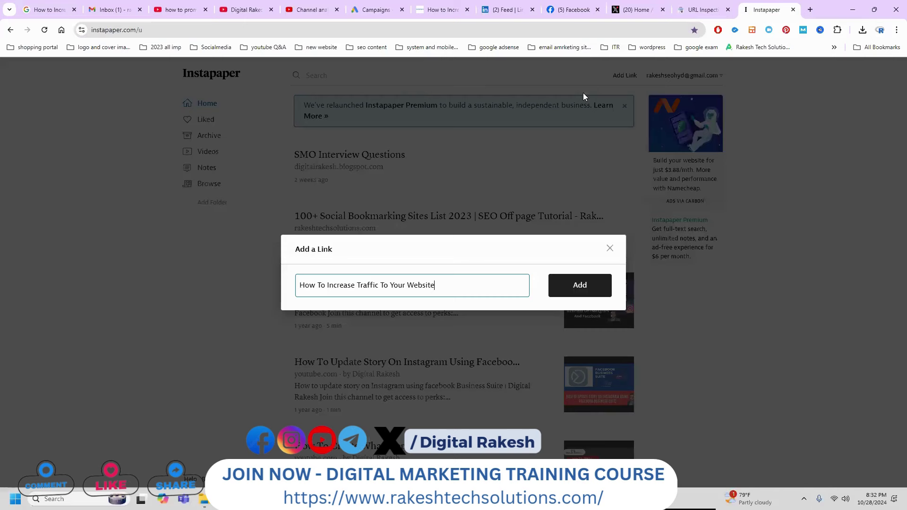
triple_click(371, 287)
key("ctrl+v")
left_click(577, 287)
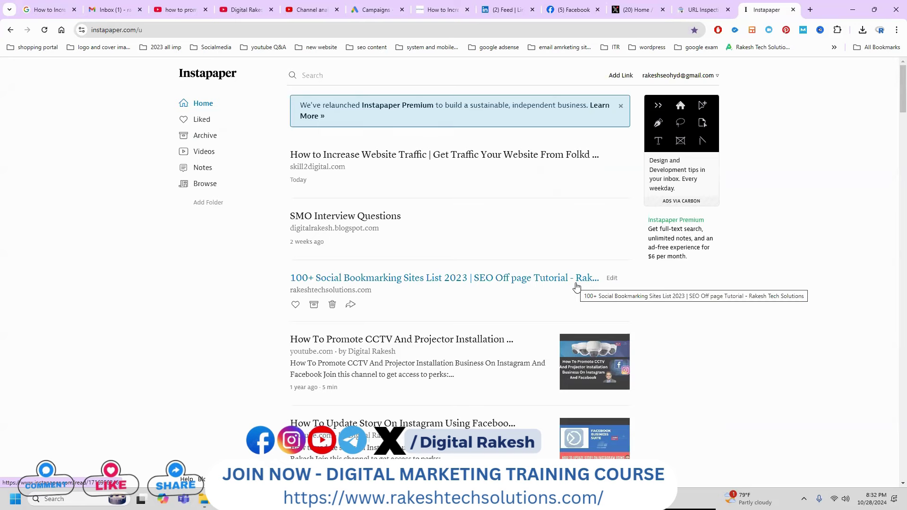
left_click(245, 8)
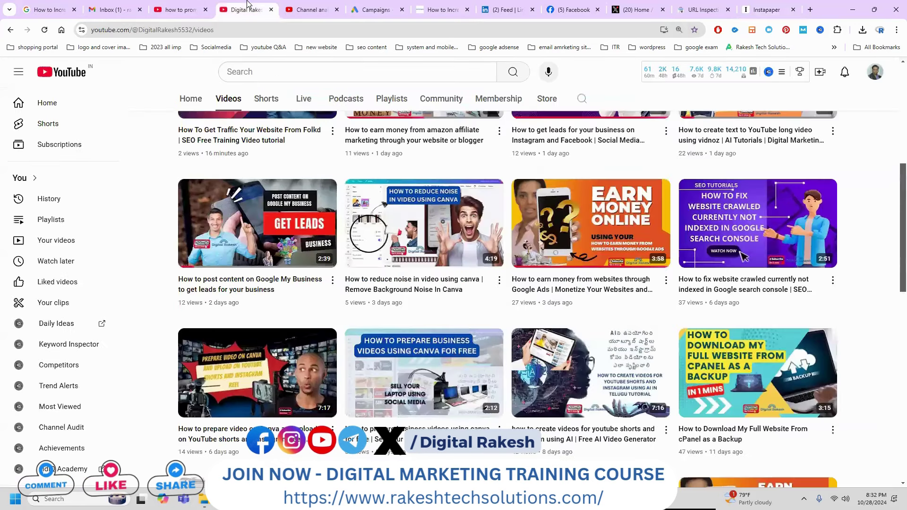